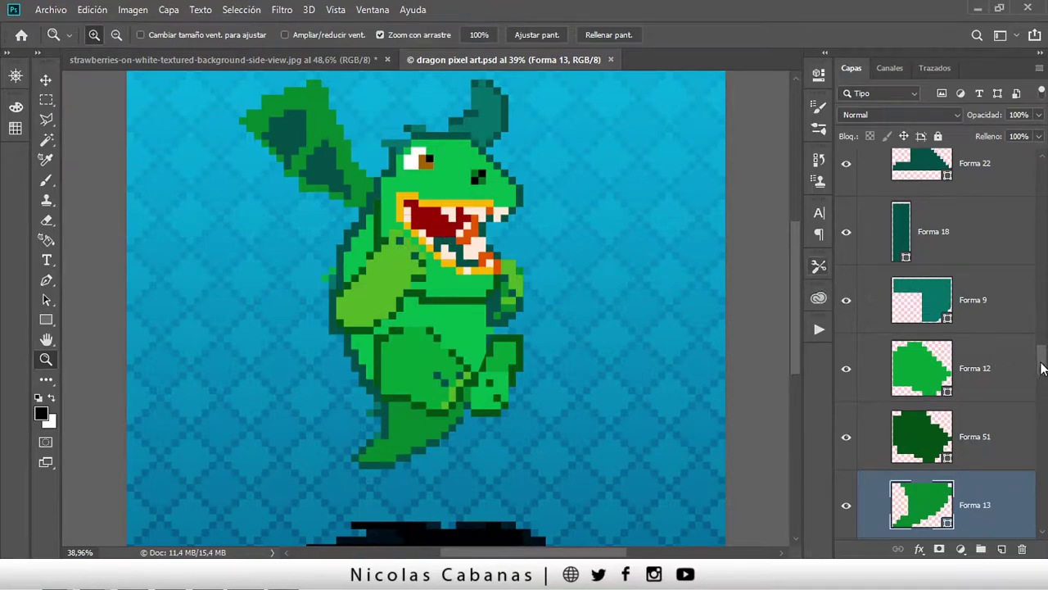
# Scroll the Layers panel to the top and magnify the dragon to about 1070% until single pixels show.
pyautogui.moveTo(1041, 369)
pyautogui.mouseDown()
pyautogui.moveTo(1042, 182)
pyautogui.moveTo(1034, 516)
pyautogui.moveTo(1041, 176)
pyautogui.mouseUp()
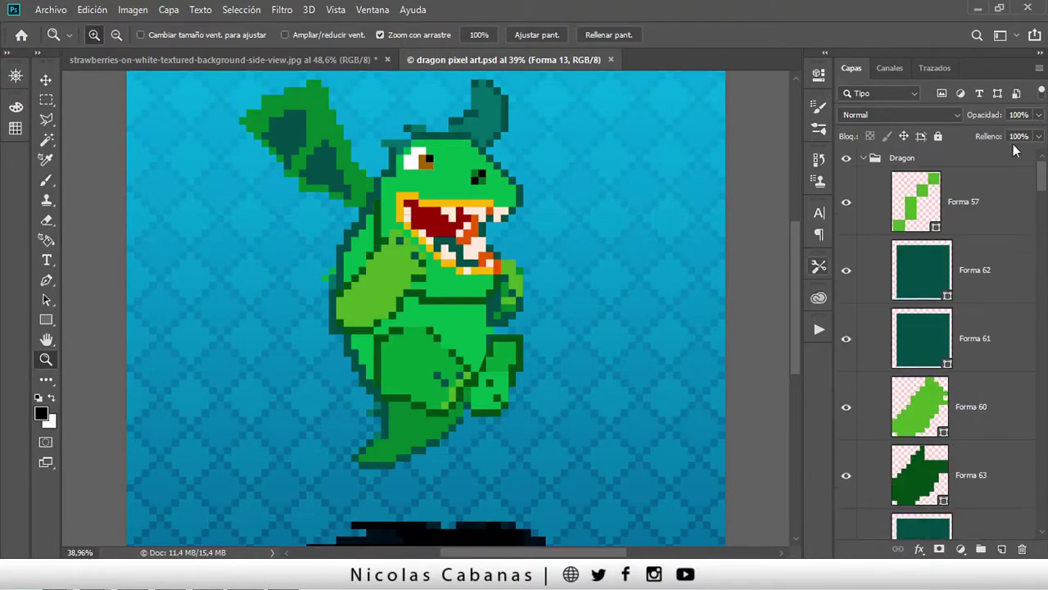
pyautogui.moveTo(411, 283); pyautogui.dragTo(446, 289)
pyautogui.moveTo(396, 243)
pyautogui.mouseDown()
pyautogui.moveTo(445, 226)
pyautogui.moveTo(470, 231)
pyautogui.moveTo(641, 356)
pyautogui.moveTo(721, 353)
pyautogui.moveTo(529, 353)
pyautogui.moveTo(636, 349)
pyautogui.moveTo(580, 375)
pyautogui.moveTo(288, 415)
pyautogui.moveTo(538, 402)
pyautogui.moveTo(664, 412)
pyautogui.moveTo(604, 371)
pyautogui.moveTo(540, 352)
pyautogui.moveTo(536, 367)
pyautogui.moveTo(544, 286)
pyautogui.moveTo(522, 349)
pyautogui.moveTo(627, 330)
pyautogui.moveTo(440, 365)
pyautogui.moveTo(617, 352)
pyautogui.moveTo(341, 399)
pyautogui.moveTo(423, 347)
pyautogui.moveTo(496, 357)
pyautogui.moveTo(426, 355)
pyautogui.moveTo(562, 309)
pyautogui.moveTo(454, 353)
pyautogui.moveTo(615, 356)
pyautogui.mouseUp()
# On the strawberries photo, zoom to about 8500% so pixels appear as squares, then open Vista > Mostrar.
pyautogui.click(327, 63)
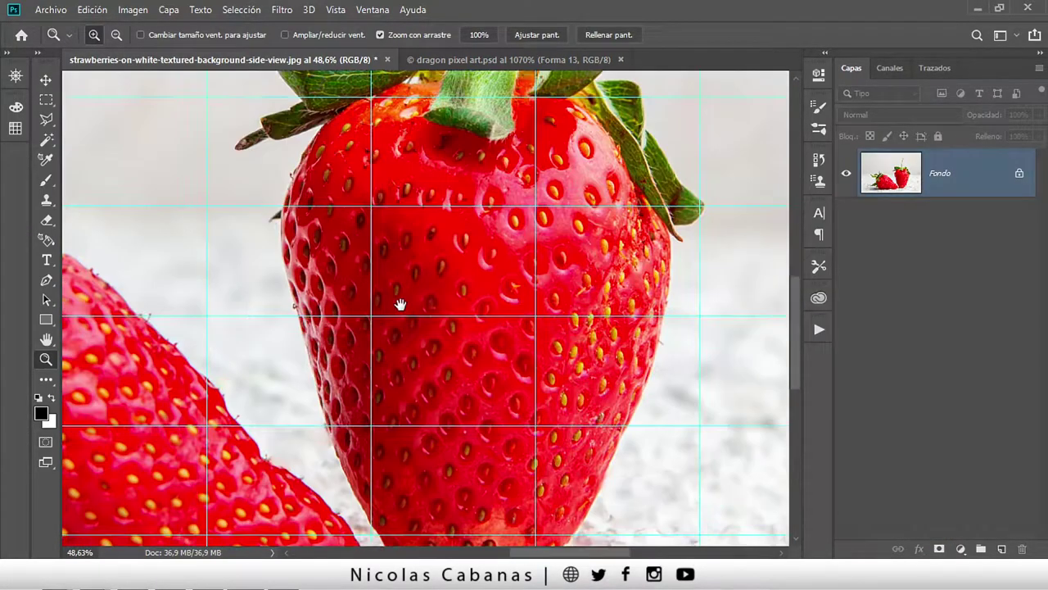
pyautogui.moveTo(401, 305)
pyautogui.mouseDown()
pyautogui.moveTo(374, 300)
pyautogui.moveTo(529, 332)
pyautogui.moveTo(461, 356)
pyautogui.moveTo(587, 344)
pyautogui.moveTo(555, 336)
pyautogui.moveTo(411, 411)
pyautogui.mouseUp()
pyautogui.moveTo(498, 281)
pyautogui.mouseDown()
pyautogui.moveTo(543, 280)
pyautogui.moveTo(539, 273)
pyautogui.moveTo(515, 287)
pyautogui.moveTo(341, 310)
pyautogui.moveTo(443, 305)
pyautogui.moveTo(529, 322)
pyautogui.moveTo(466, 346)
pyautogui.moveTo(517, 342)
pyautogui.moveTo(505, 349)
pyautogui.mouseUp()
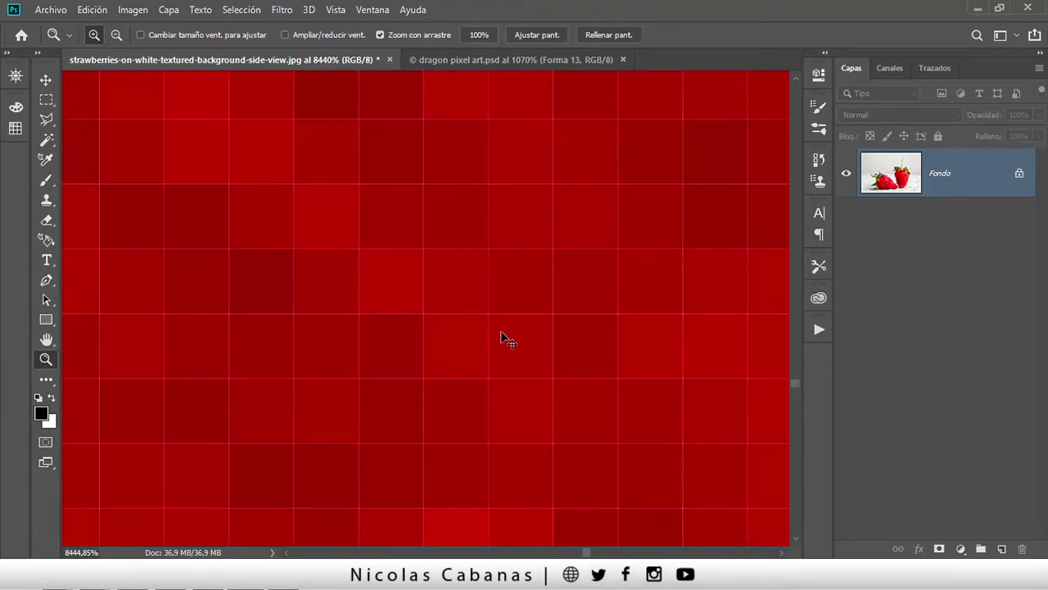
pyautogui.moveTo(515, 326)
pyautogui.mouseDown()
pyautogui.moveTo(429, 327)
pyautogui.moveTo(496, 330)
pyautogui.mouseUp()
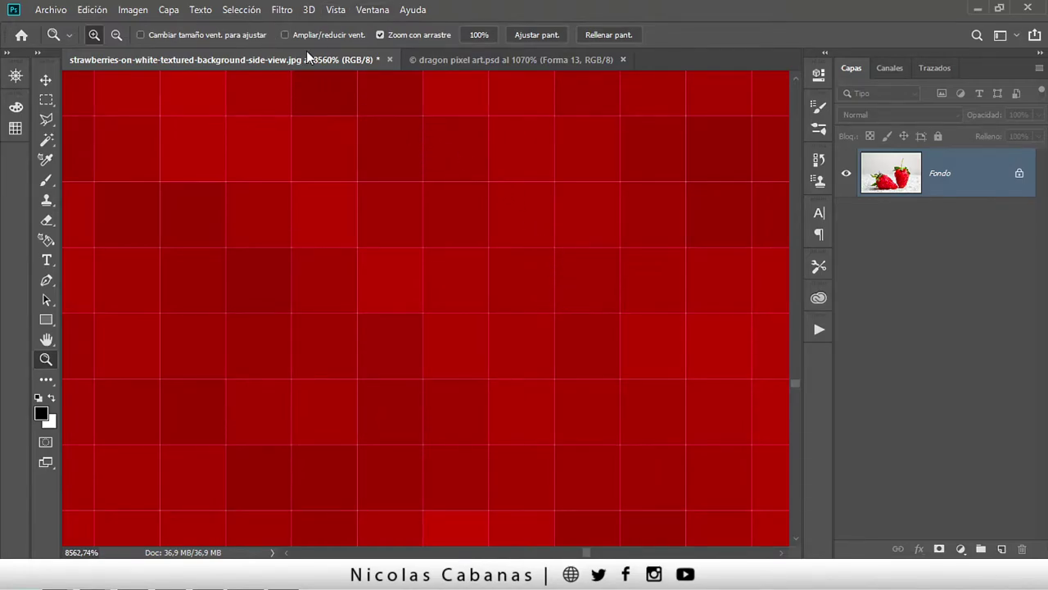
pyautogui.click(337, 11)
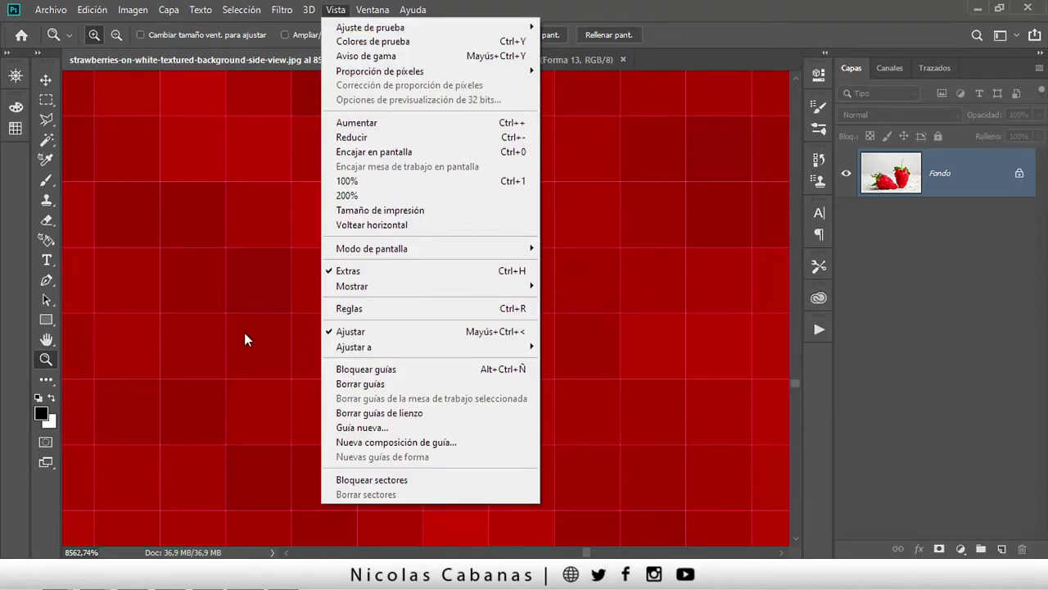
pyautogui.moveTo(352, 286)
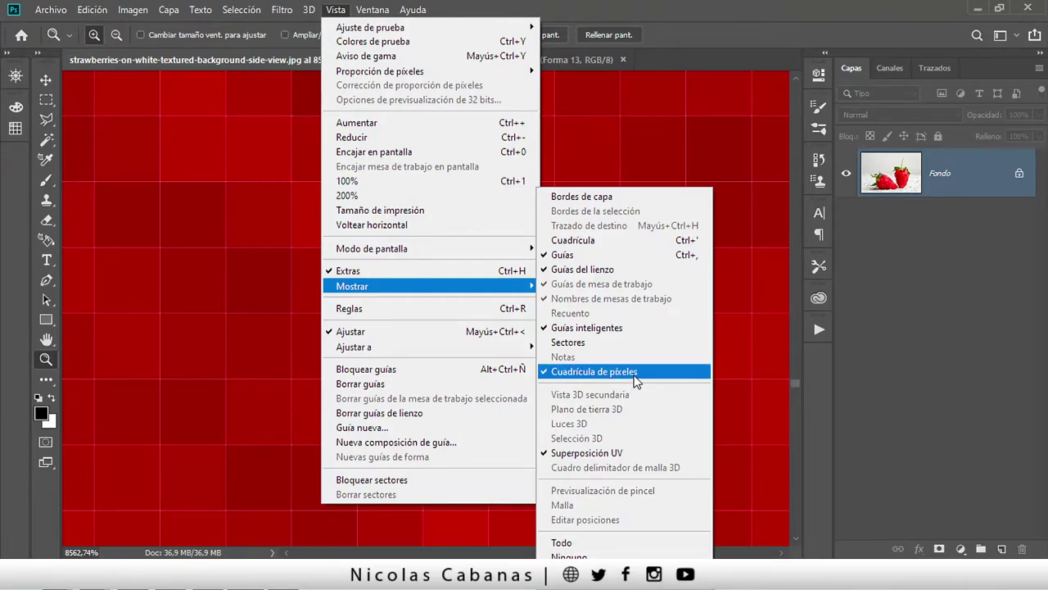
# Hide the strawberry's pixel grid, then turn Cuadrícula de píxeles back on.
pyautogui.click(636, 378)
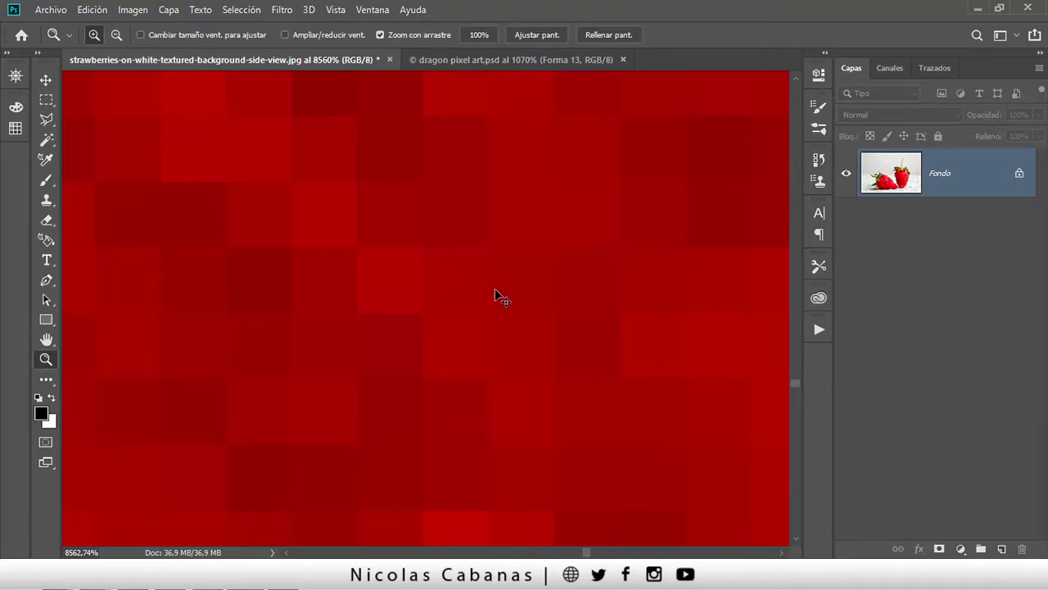
pyautogui.click(333, 11)
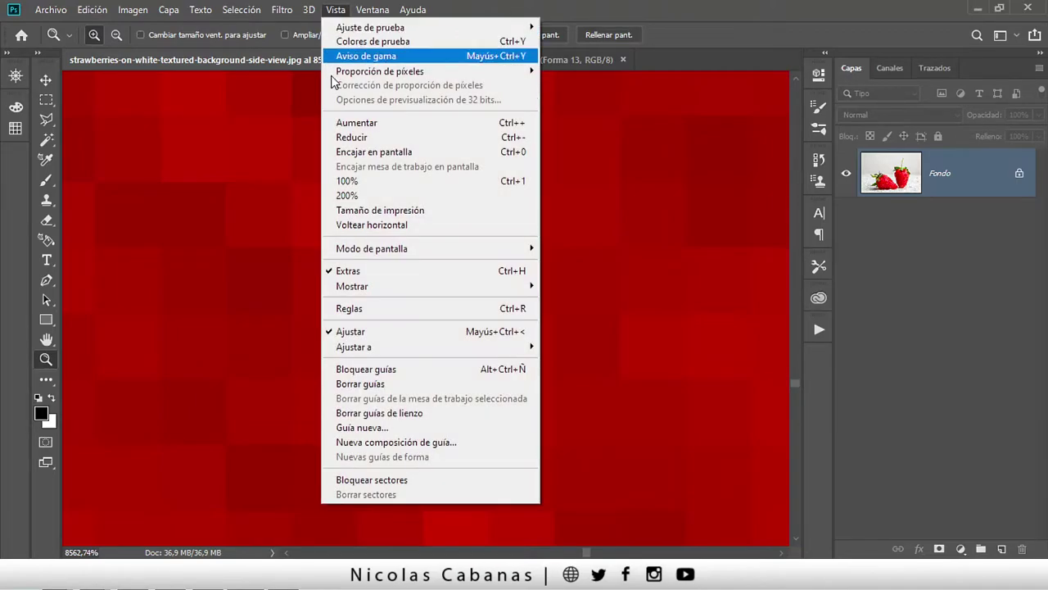
pyautogui.moveTo(352, 285)
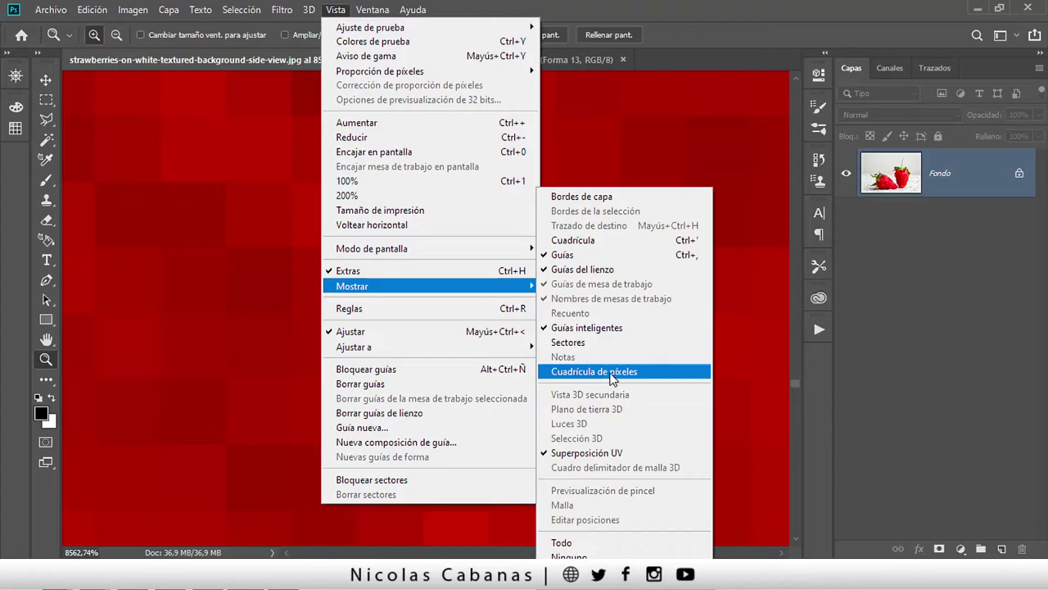
pyautogui.click(610, 373)
# Switch Vista > Extras off and back on so the pixel grid returns.
pyautogui.click(334, 10)
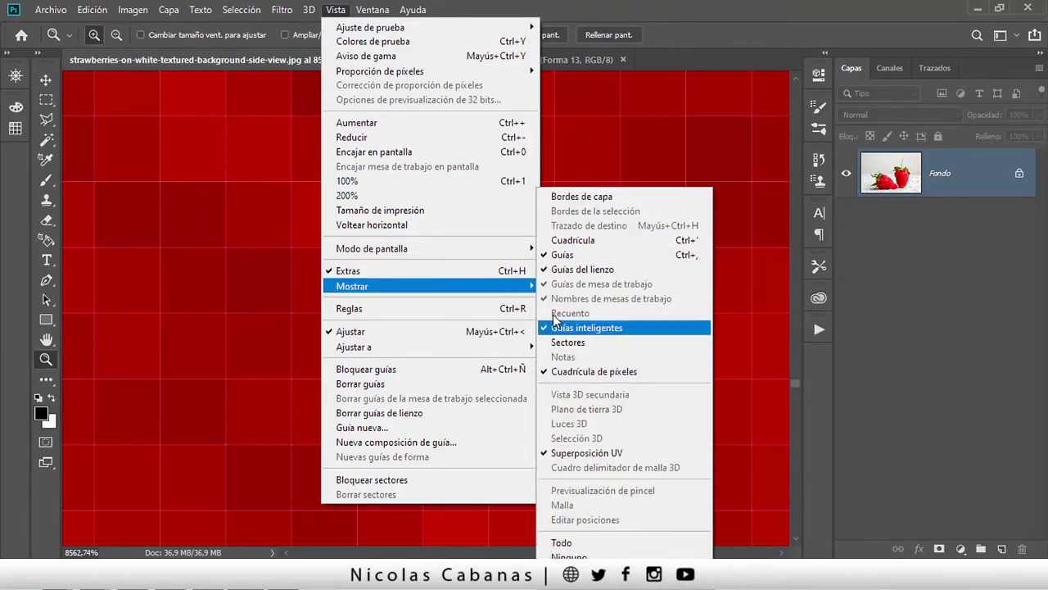
pyautogui.click(407, 273)
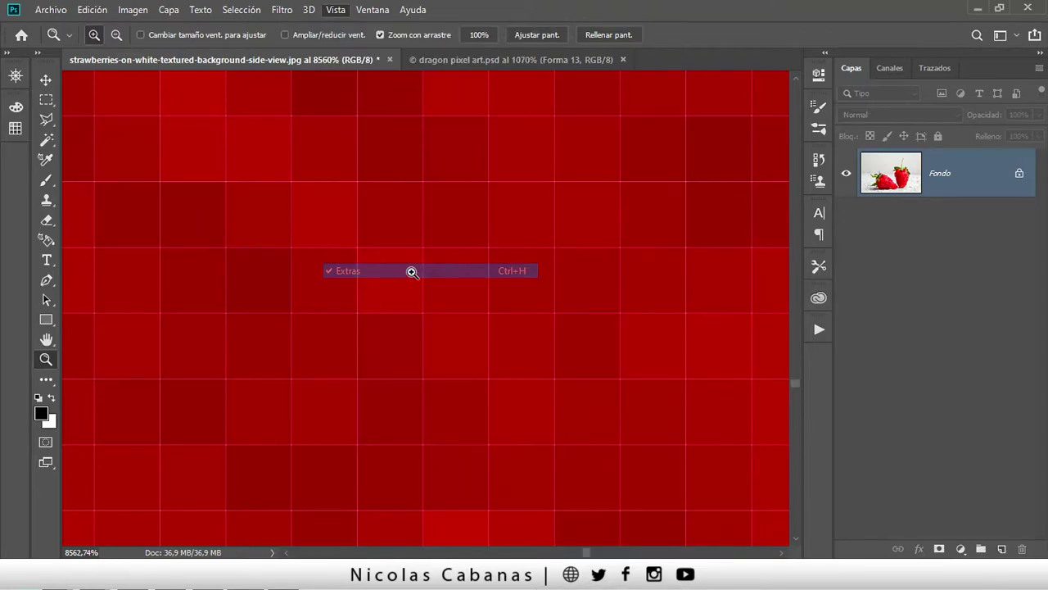
pyautogui.click(335, 9)
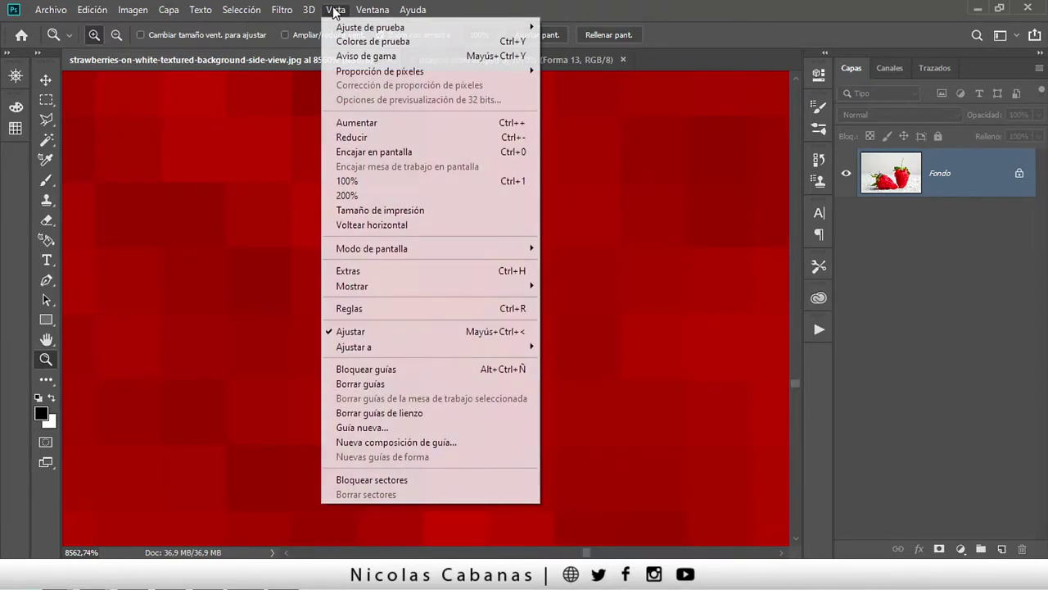
pyautogui.click(461, 274)
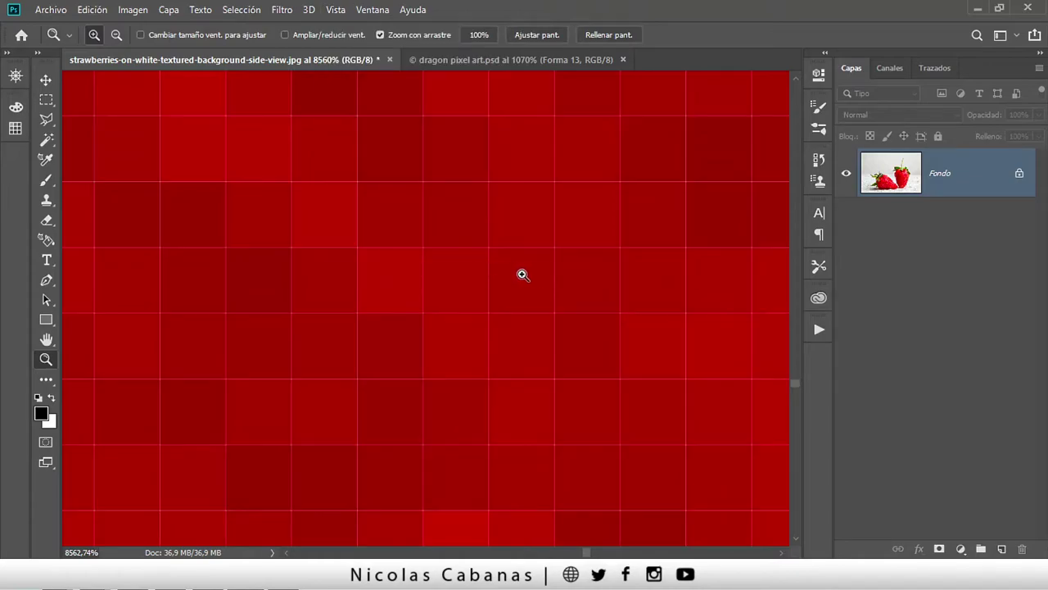
# Zoom out to both strawberries, then magnify the dragon's dark green pixels to about 2360%.
pyautogui.moveTo(606, 307)
pyautogui.mouseDown()
pyautogui.moveTo(533, 317)
pyautogui.moveTo(608, 288)
pyautogui.moveTo(358, 310)
pyautogui.mouseUp()
pyautogui.moveTo(536, 251)
pyautogui.mouseDown()
pyautogui.moveTo(548, 226)
pyautogui.moveTo(490, 321)
pyautogui.moveTo(493, 72)
pyautogui.mouseUp()
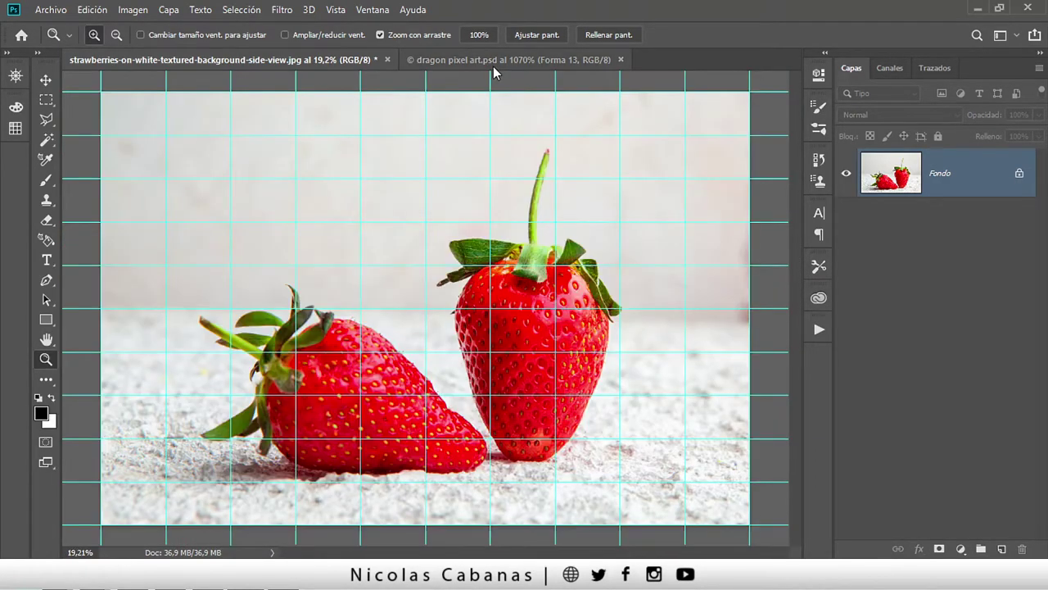
pyautogui.click(493, 59)
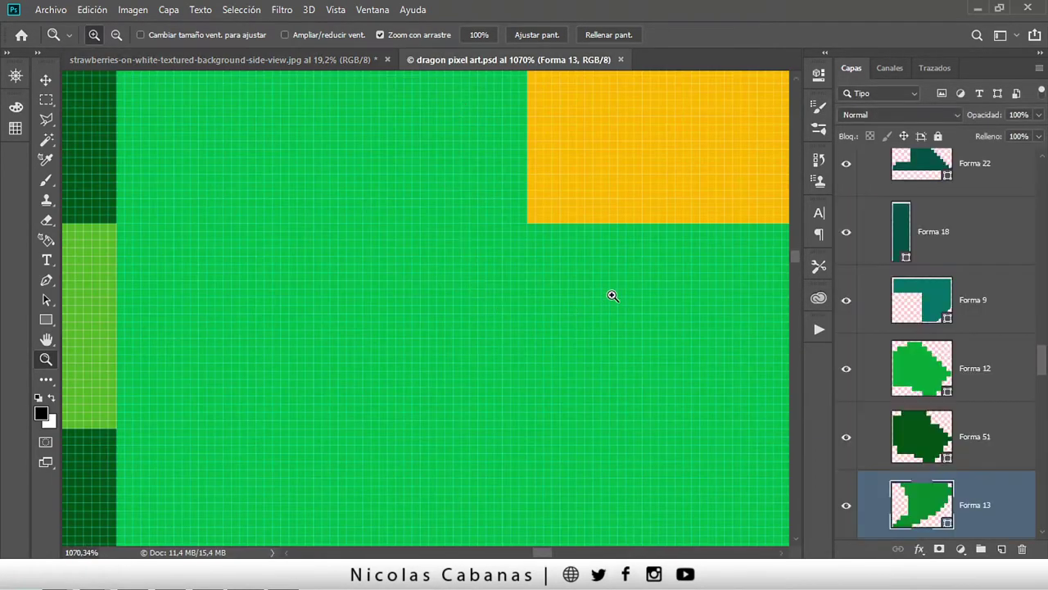
pyautogui.moveTo(613, 293)
pyautogui.mouseDown()
pyautogui.moveTo(465, 306)
pyautogui.moveTo(486, 266)
pyautogui.moveTo(438, 300)
pyautogui.moveTo(560, 344)
pyautogui.moveTo(617, 335)
pyautogui.mouseUp()
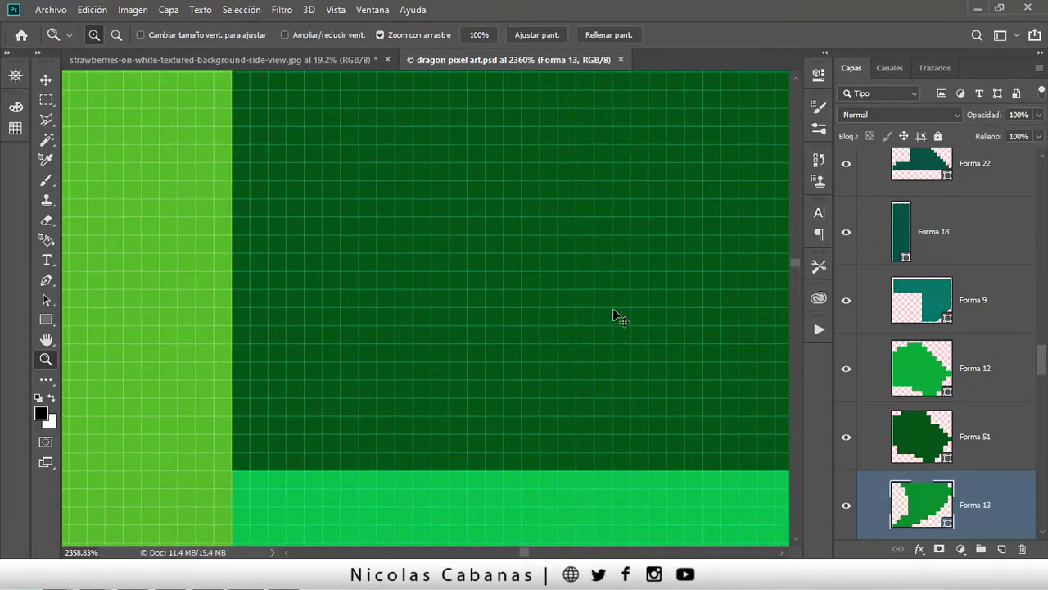
pyautogui.hotkey('ctrl', 'h')
pyautogui.hotkey('ctrl', 'h')
# Turn off Cuadrícula de píxeles on the dragon and zoom out to see more of it.
pyautogui.click(336, 10)
pyautogui.moveTo(426, 285)
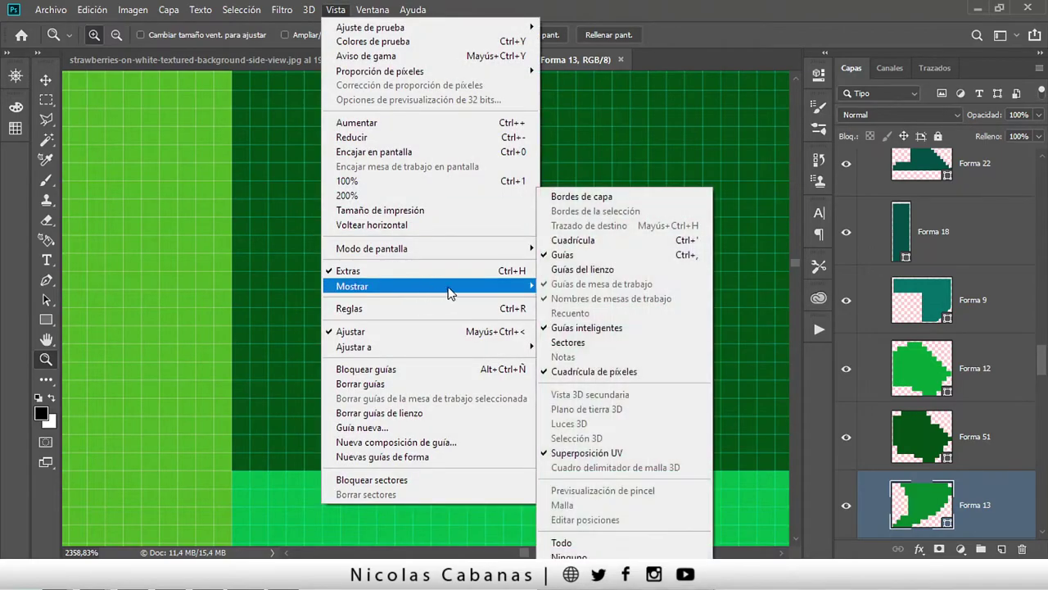
pyautogui.click(610, 373)
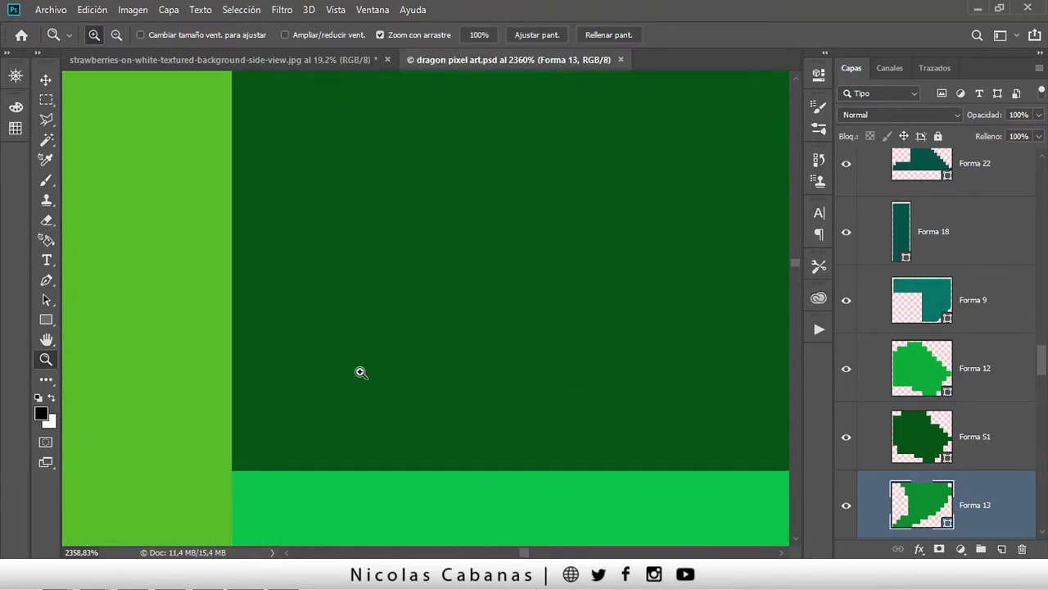
pyautogui.moveTo(362, 370)
pyautogui.mouseDown()
pyautogui.moveTo(435, 374)
pyautogui.moveTo(504, 410)
pyautogui.moveTo(596, 366)
pyautogui.moveTo(542, 494)
pyautogui.moveTo(590, 487)
pyautogui.moveTo(445, 204)
pyautogui.moveTo(507, 226)
pyautogui.moveTo(346, 140)
pyautogui.mouseUp()
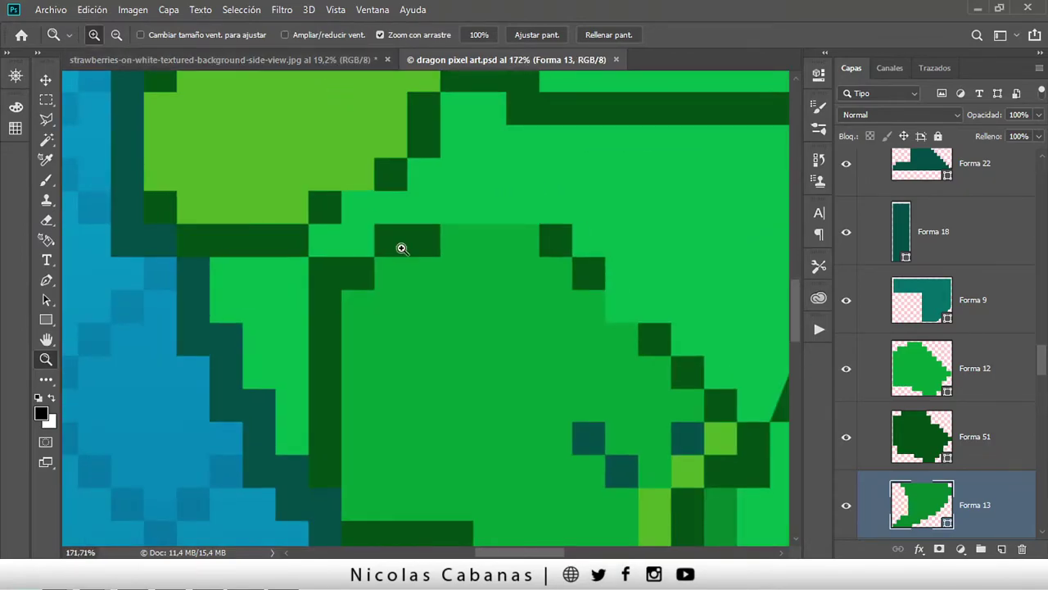
# Zoom in on the strawberries for comparison, then return to the dragon with Vista > Mostrar listed.
pyautogui.click(310, 57)
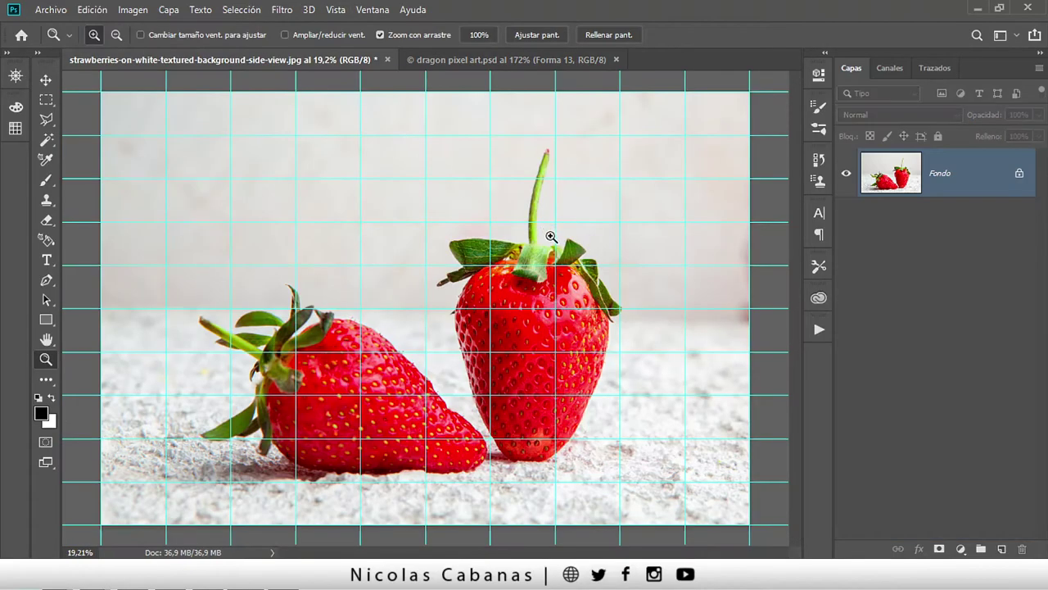
pyautogui.moveTo(524, 408)
pyautogui.mouseDown()
pyautogui.moveTo(647, 391)
pyautogui.moveTo(505, 279)
pyautogui.moveTo(445, 206)
pyautogui.moveTo(497, 197)
pyautogui.moveTo(355, 232)
pyautogui.moveTo(398, 160)
pyautogui.mouseUp()
pyautogui.scroll(3, 398, 160)
pyautogui.scroll(2, 409, 139)
pyautogui.scroll(1, 434, 98)
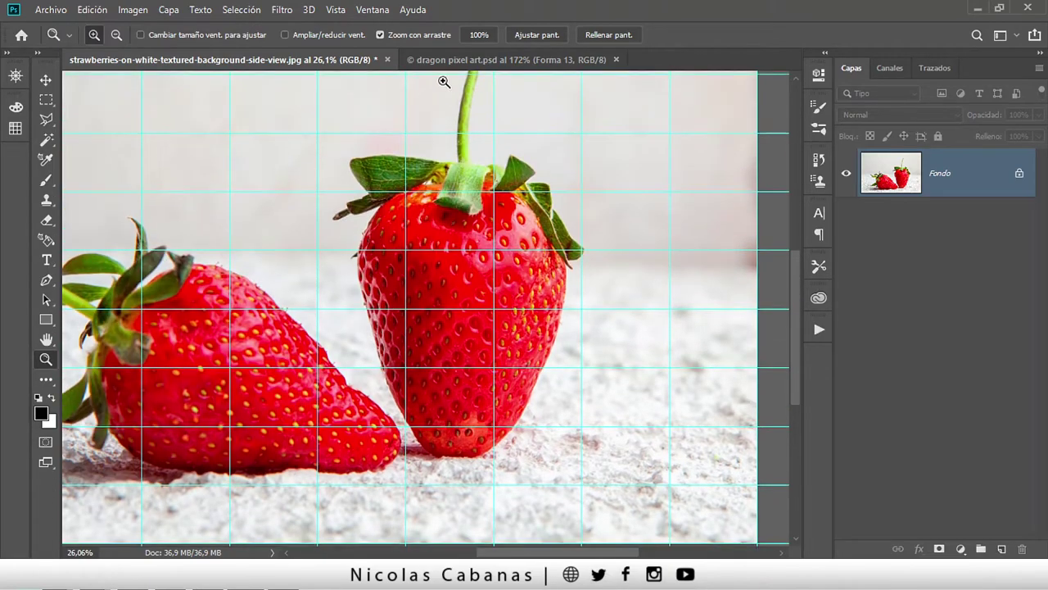
pyautogui.click(455, 60)
pyautogui.click(336, 10)
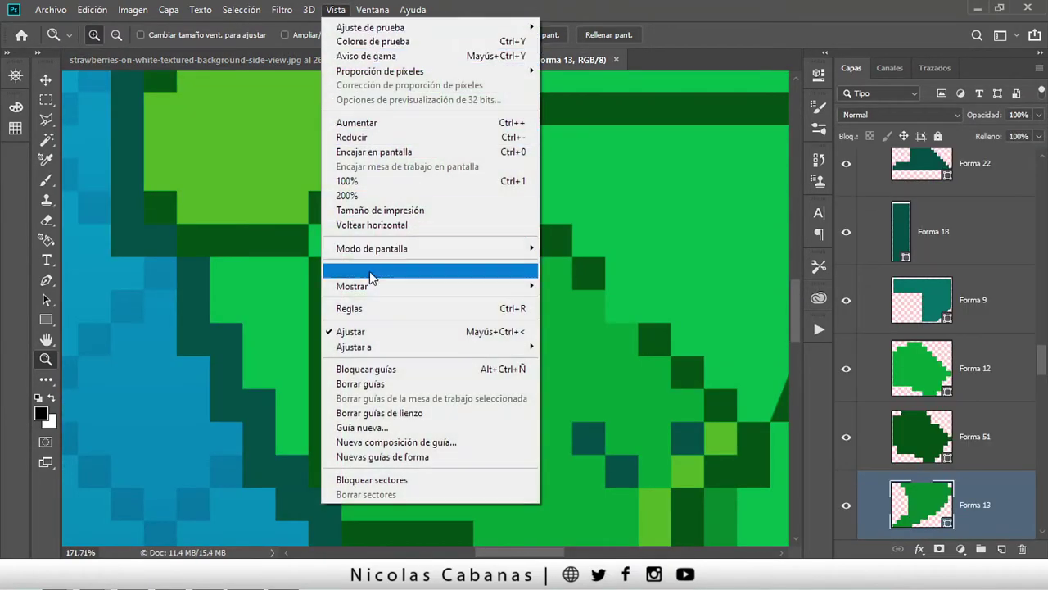
pyautogui.moveTo(353, 286)
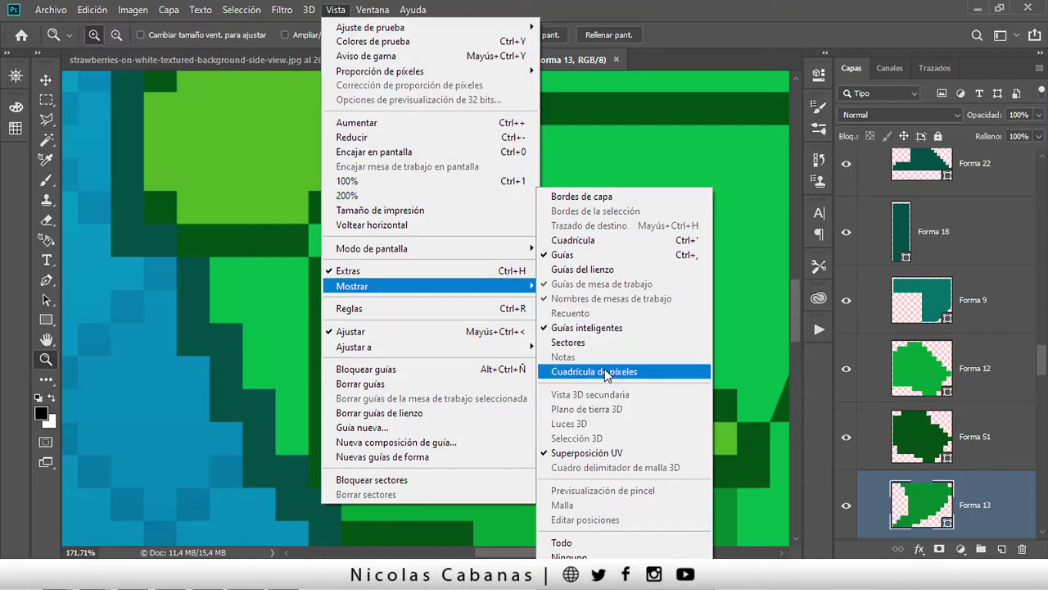
# Re-enable Cuadrícula de píxeles, zoom into the dragon, then zoom in and out on the strawberries.
pyautogui.click(605, 373)
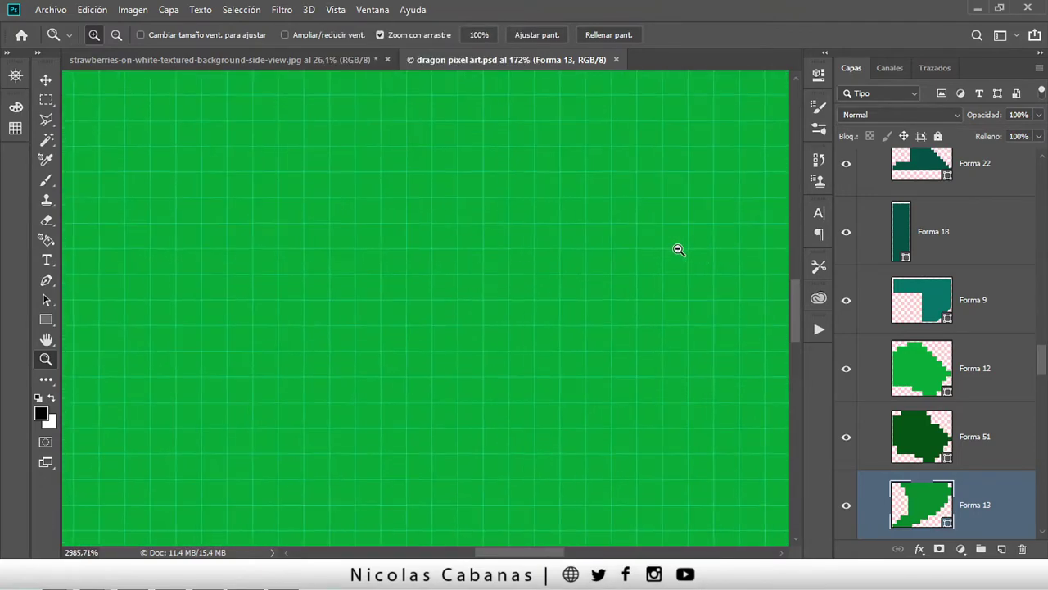
pyautogui.moveTo(483, 270); pyautogui.dragTo(277, 65)
pyautogui.hotkey('ctrl', 'Tab')
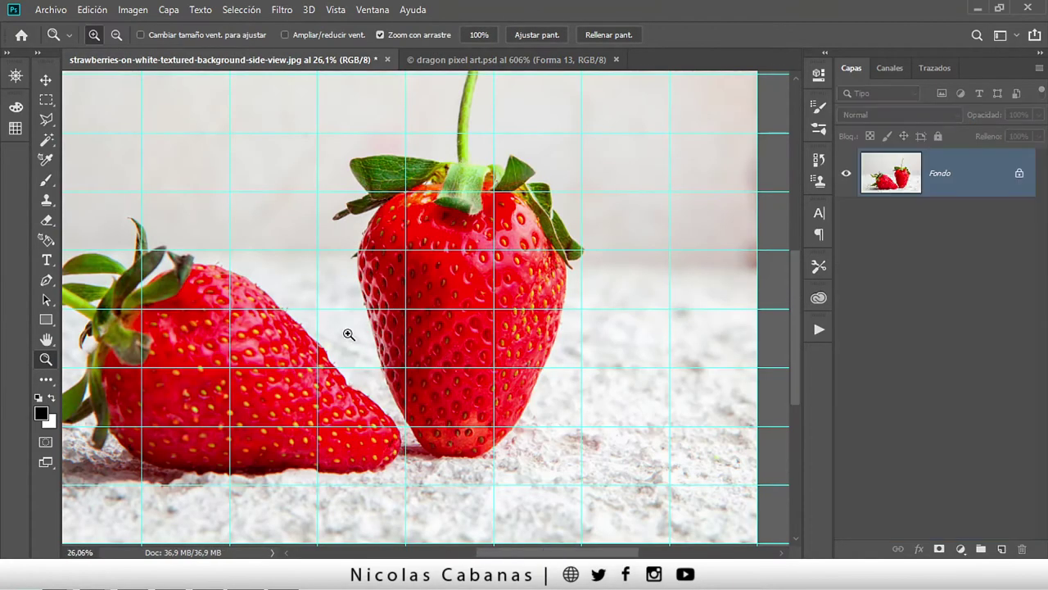
pyautogui.moveTo(347, 335)
pyautogui.mouseDown()
pyautogui.moveTo(467, 289)
pyautogui.moveTo(454, 299)
pyautogui.mouseUp()
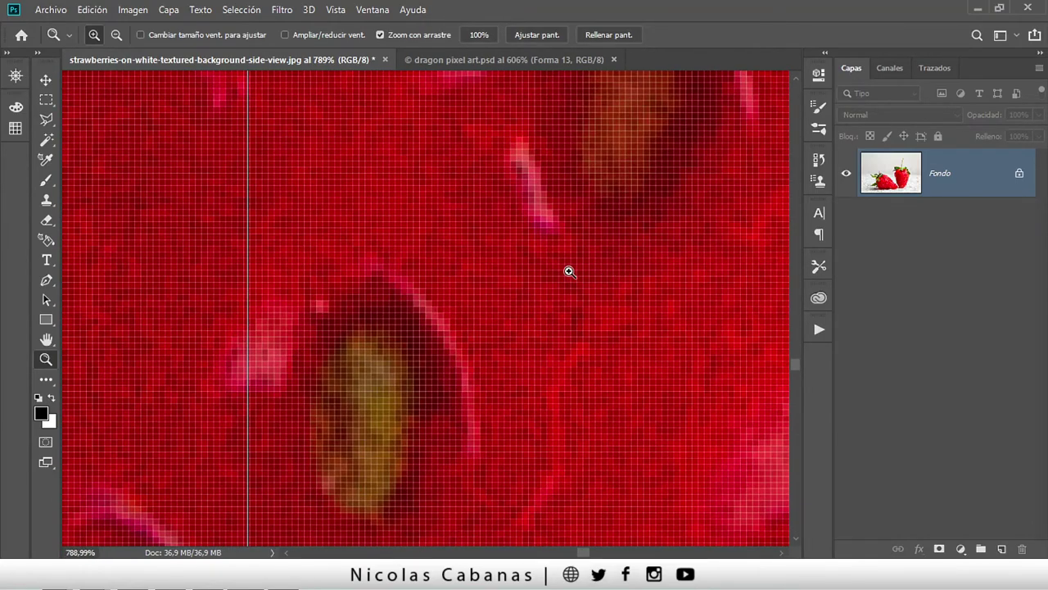
pyautogui.moveTo(570, 272)
pyautogui.mouseDown()
pyautogui.moveTo(431, 276)
pyautogui.moveTo(622, 267)
pyautogui.mouseUp()
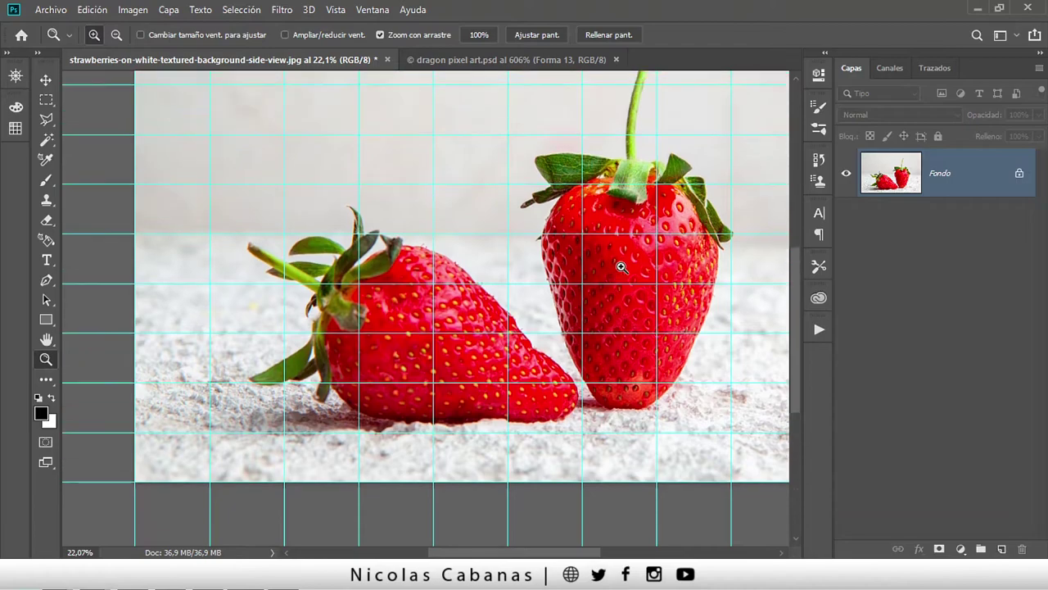
pyautogui.scroll(2, 622, 267)
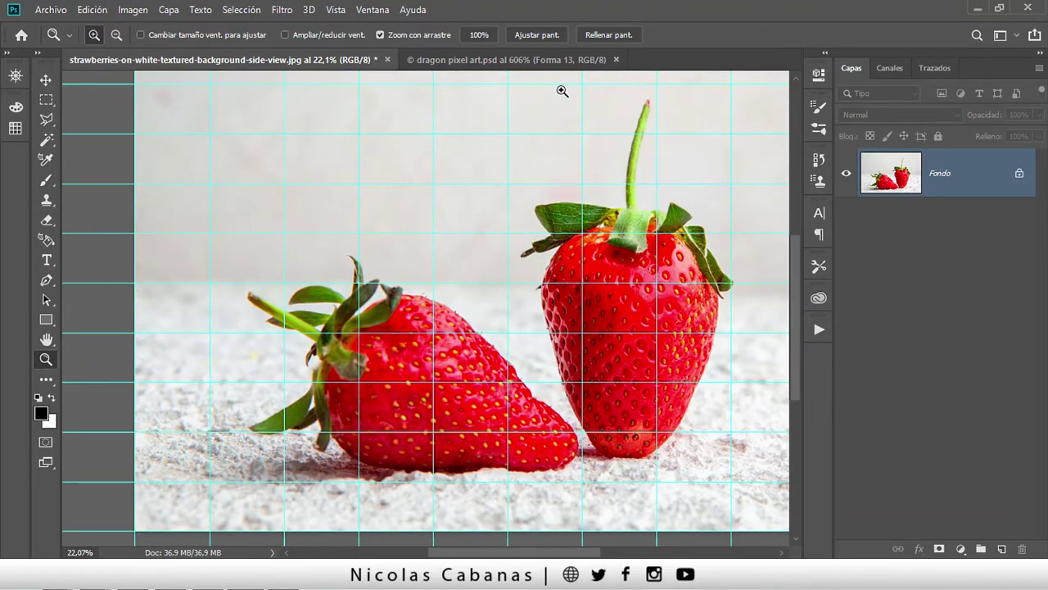
pyautogui.scroll(1, 673, 382)
pyautogui.scroll(5, 510, 379)
pyautogui.scroll(3, 646, 357)
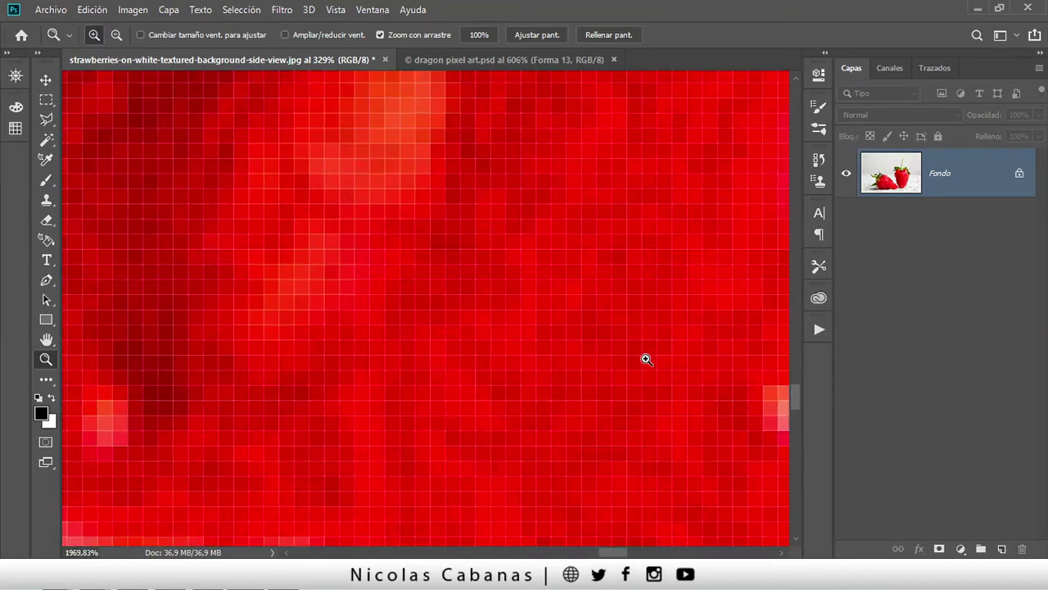
pyautogui.scroll(2, 658, 359)
pyautogui.moveTo(658, 360)
pyautogui.mouseDown()
pyautogui.moveTo(475, 370)
pyautogui.moveTo(375, 399)
pyautogui.mouseUp()
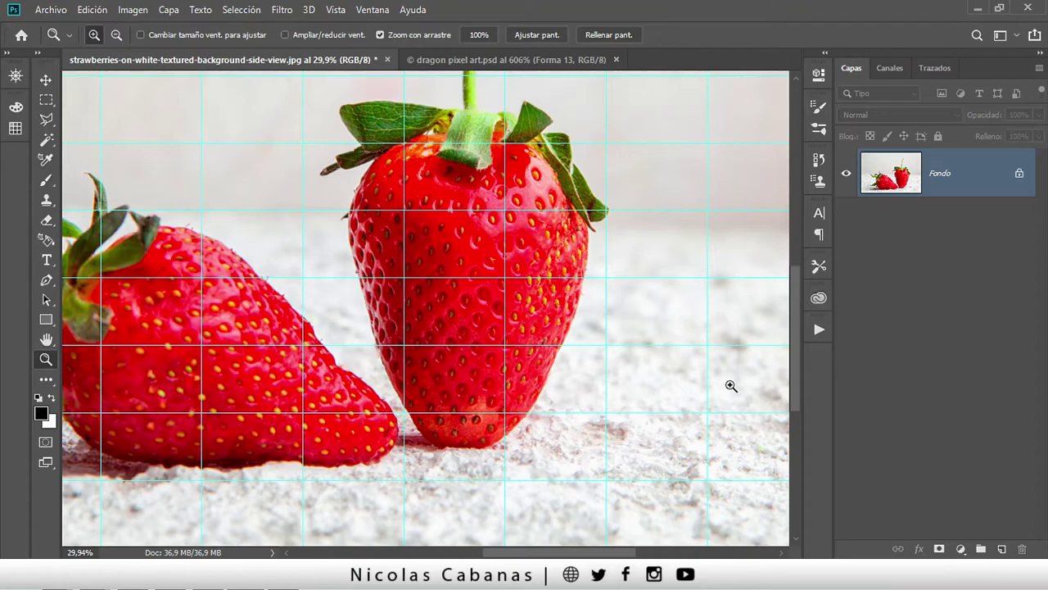